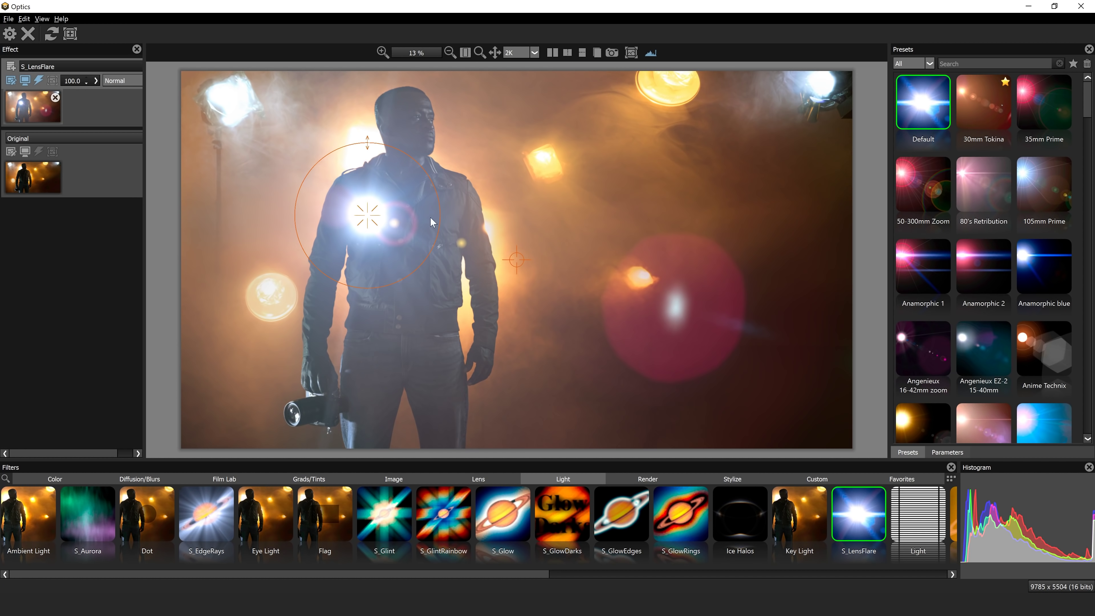
# Step: Move the default lens flare's pivot point up beside the square lamp and try the Anamorphic blue preset
pyautogui.click(515, 261)
pyautogui.moveTo(534, 184); pyautogui.dragTo(539, 207)
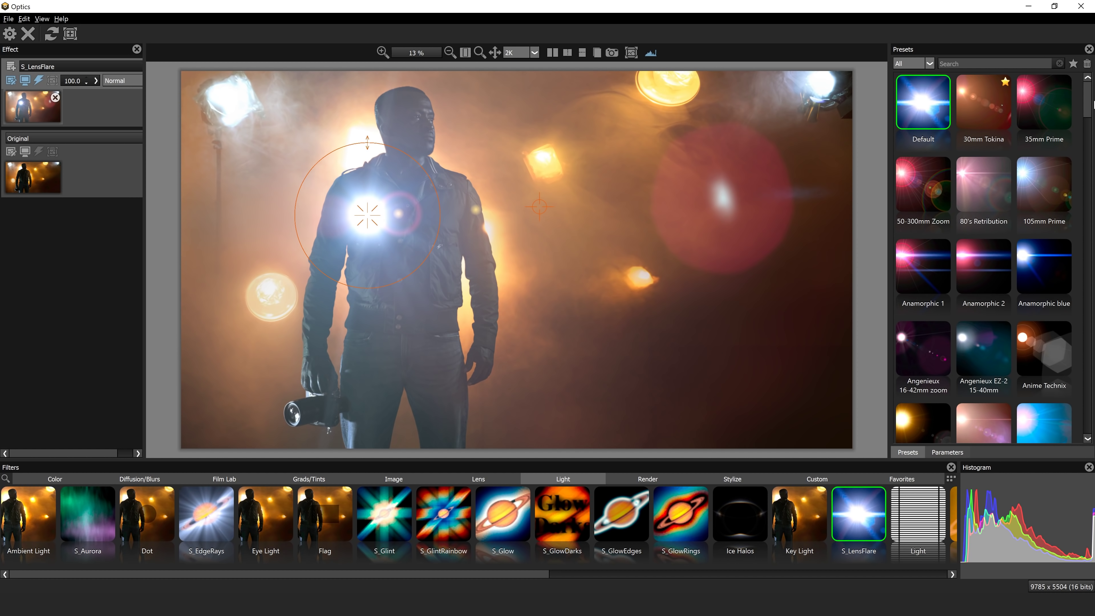
pyautogui.moveTo(1086, 108)
pyautogui.mouseDown()
pyautogui.moveTo(1091, 425)
pyautogui.moveTo(1087, 117)
pyautogui.mouseUp()
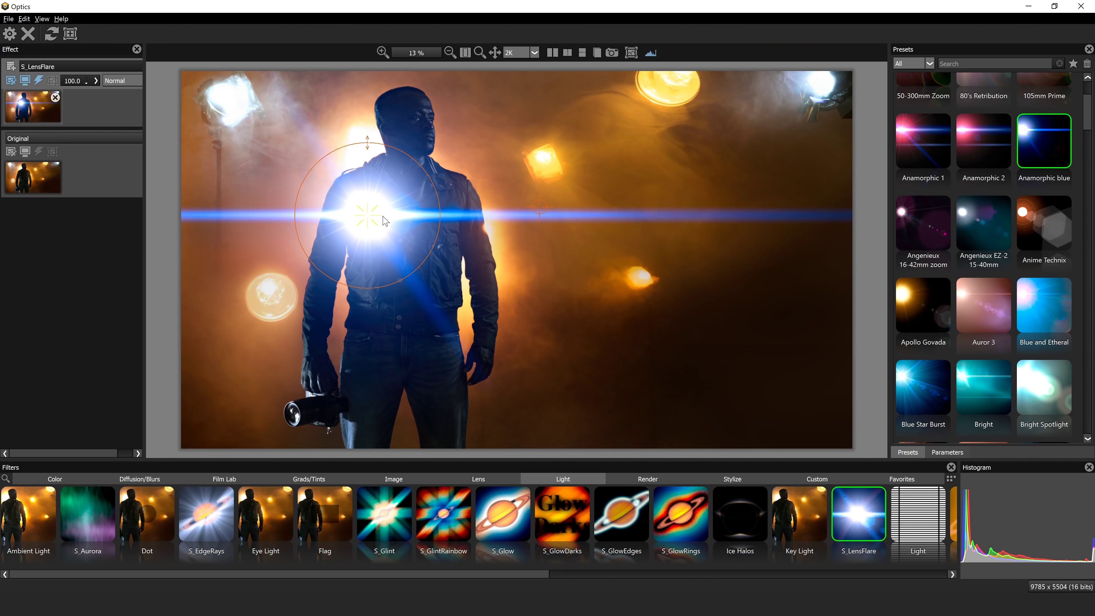
# Step: Shift the flare's hotspot down onto the man's chest, try the Anime Technix preset and reposition its pivot point
pyautogui.moveTo(361, 220); pyautogui.dragTo(387, 240)
pyautogui.click(1049, 232)
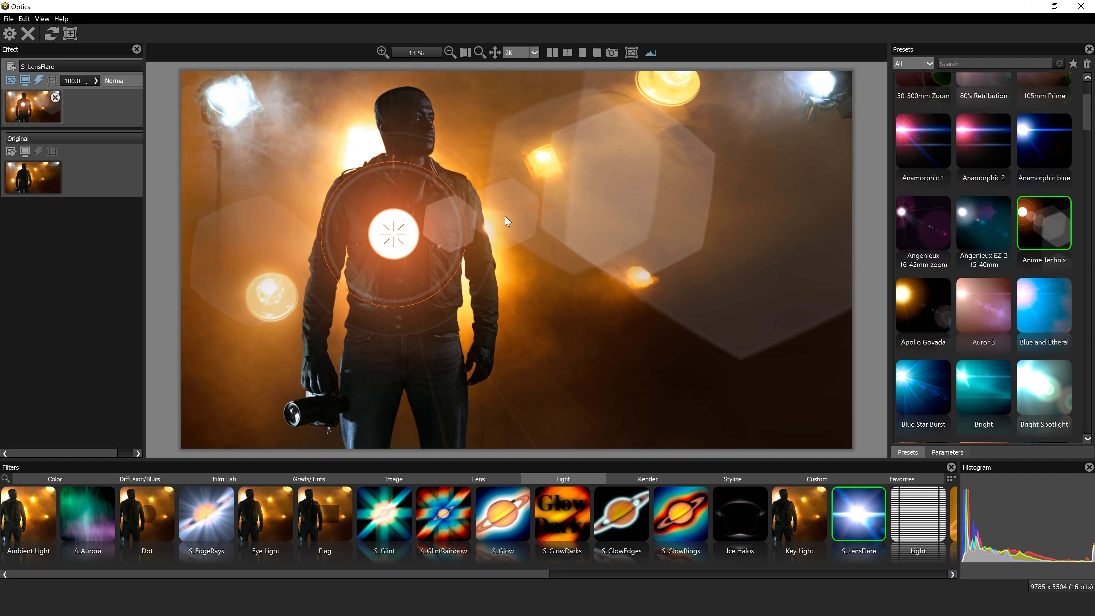
pyautogui.moveTo(538, 223)
pyautogui.mouseDown()
pyautogui.moveTo(638, 179)
pyautogui.moveTo(591, 313)
pyautogui.moveTo(367, 240)
pyautogui.moveTo(552, 199)
pyautogui.mouseUp()
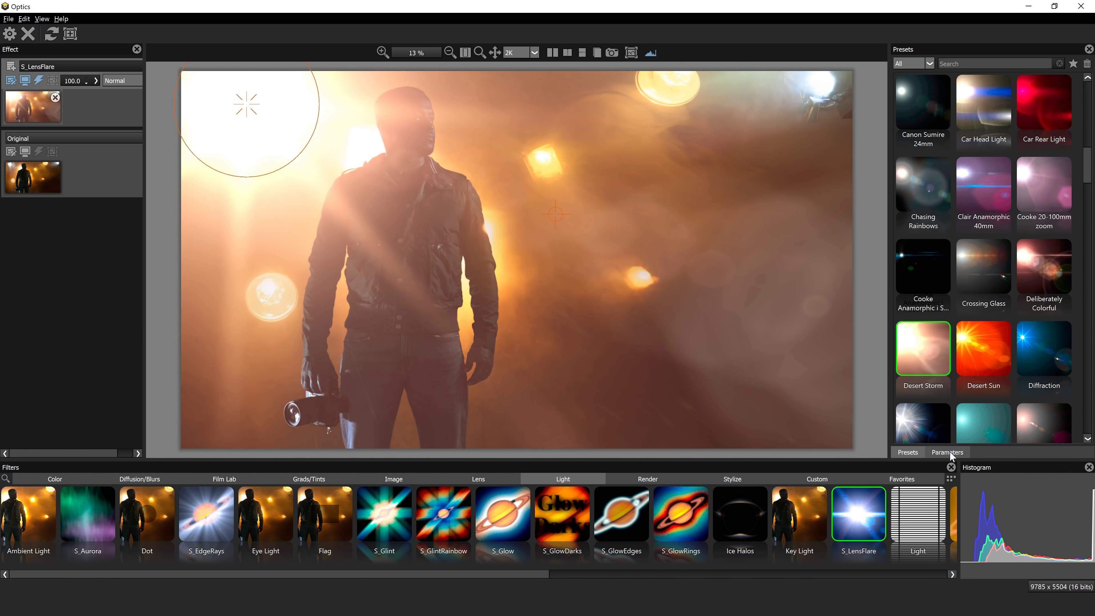
# Step: Reduce the Desert Storm flare's Scale Widths to 648.75 and place its hotspot on the round lamp beside the man's arm
pyautogui.click(949, 452)
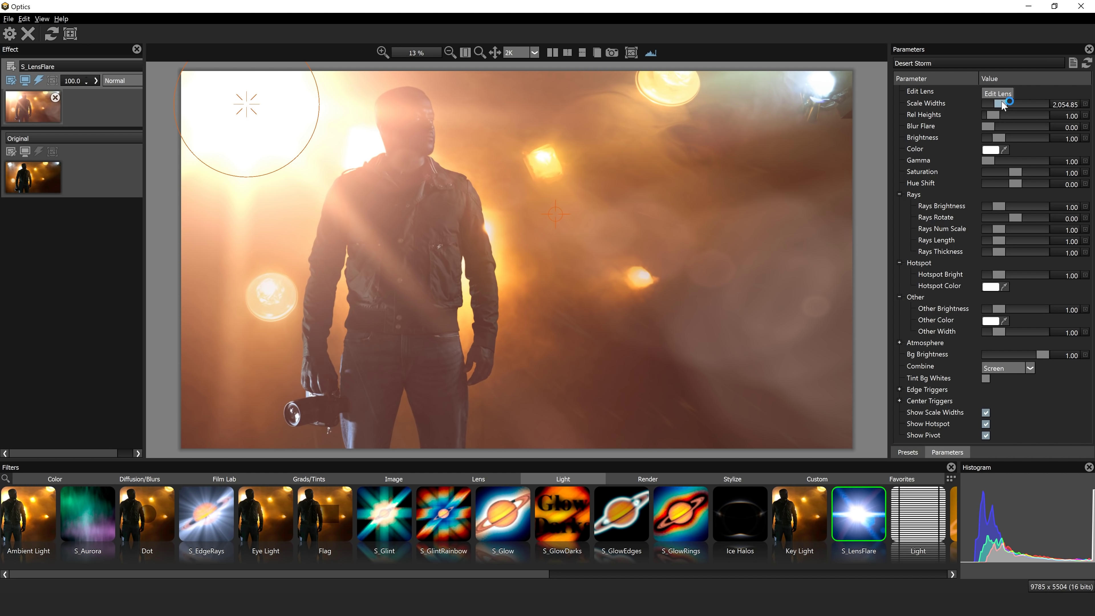
pyautogui.moveTo(1002, 101); pyautogui.dragTo(993, 102)
pyautogui.moveTo(250, 110); pyautogui.dragTo(276, 313)
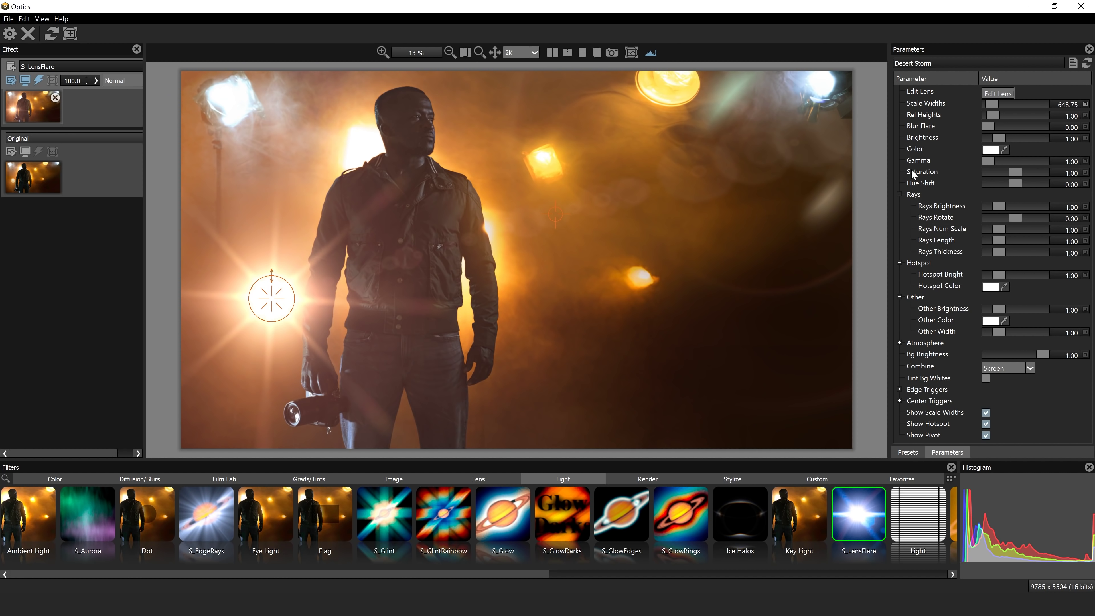
# Step: Soften the flare by setting Rays Brightness to 0.36, Rays Num Scale to 0.42 and overall Brightness to 0.47
pyautogui.moveTo(995, 211)
pyautogui.mouseDown()
pyautogui.moveTo(1024, 209)
pyautogui.moveTo(1011, 204)
pyautogui.moveTo(993, 206)
pyautogui.moveTo(1038, 229)
pyautogui.moveTo(995, 232)
pyautogui.mouseUp()
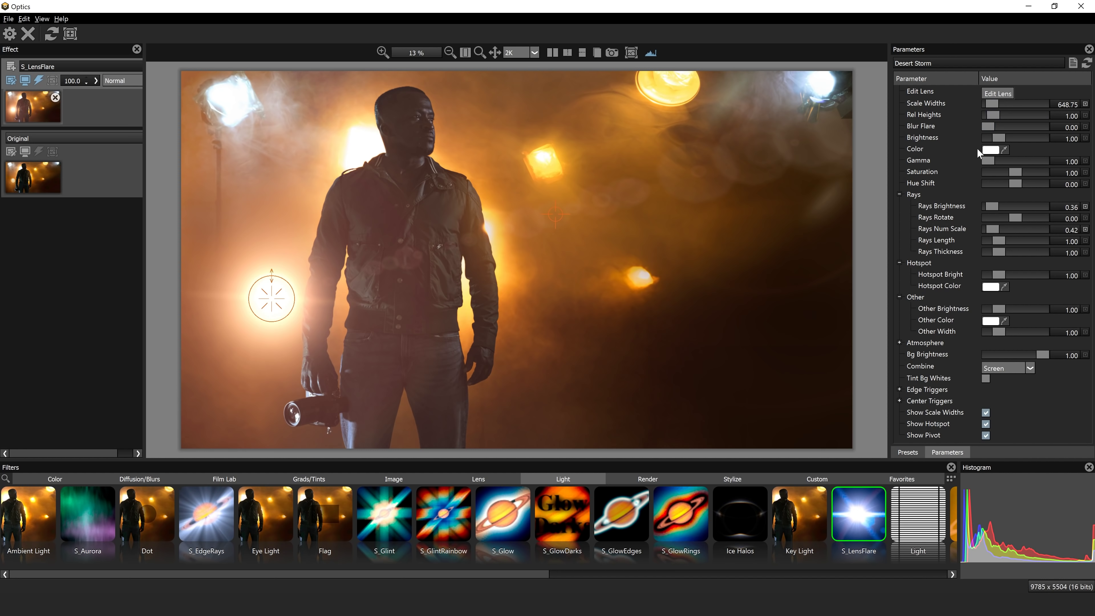
pyautogui.moveTo(995, 140); pyautogui.dragTo(991, 143)
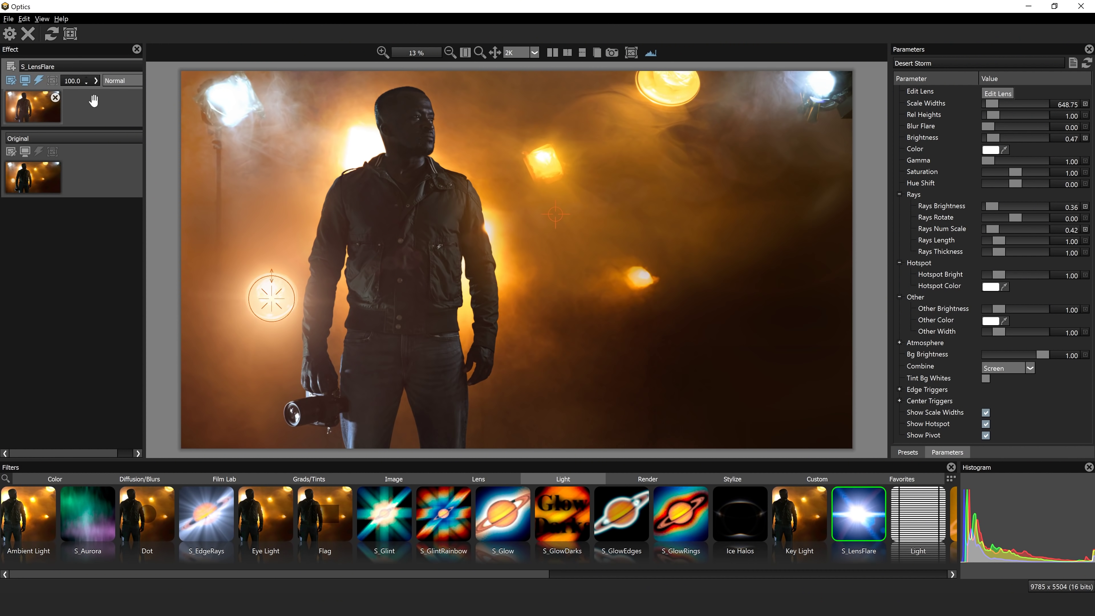
# Step: Duplicate the lens flare layer and place the copy's hotspot on the round yellow lamp at the photo's upper edge
pyautogui.rightClick(95, 107)
pyautogui.click(128, 129)
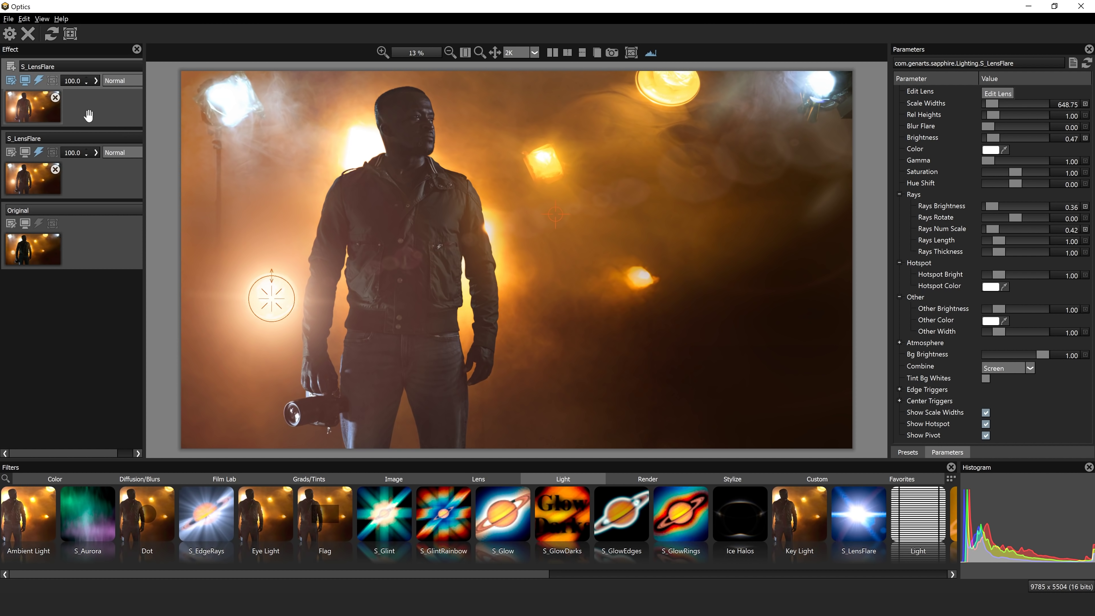
pyautogui.moveTo(277, 307); pyautogui.dragTo(683, 89)
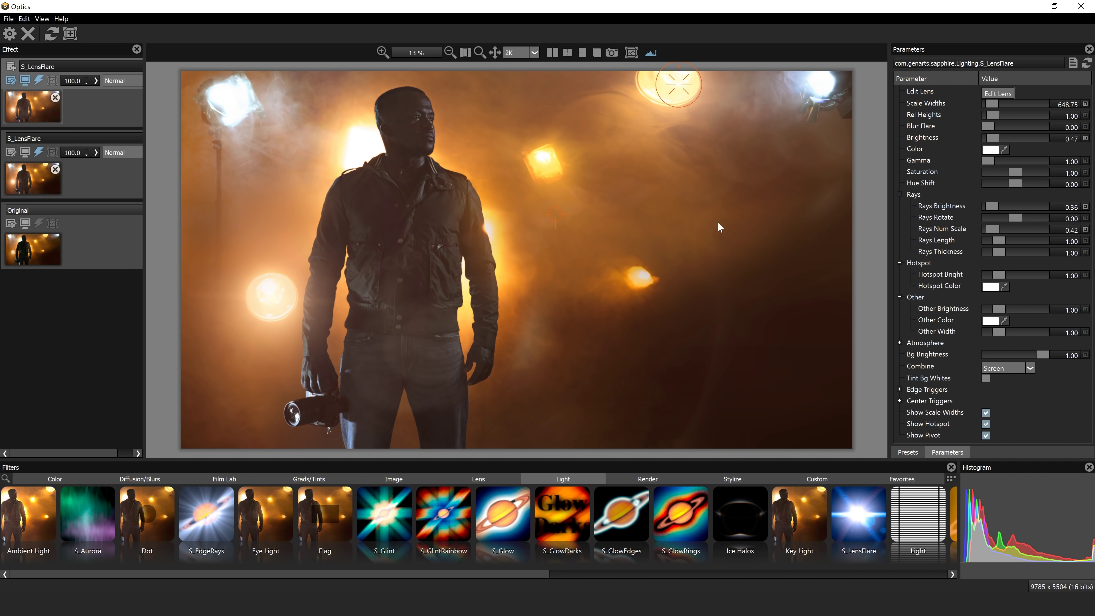
# Step: Open the duplicated flare in the lens editor and disable its Source Glow a and Source Glow b elements
pyautogui.click(1000, 92)
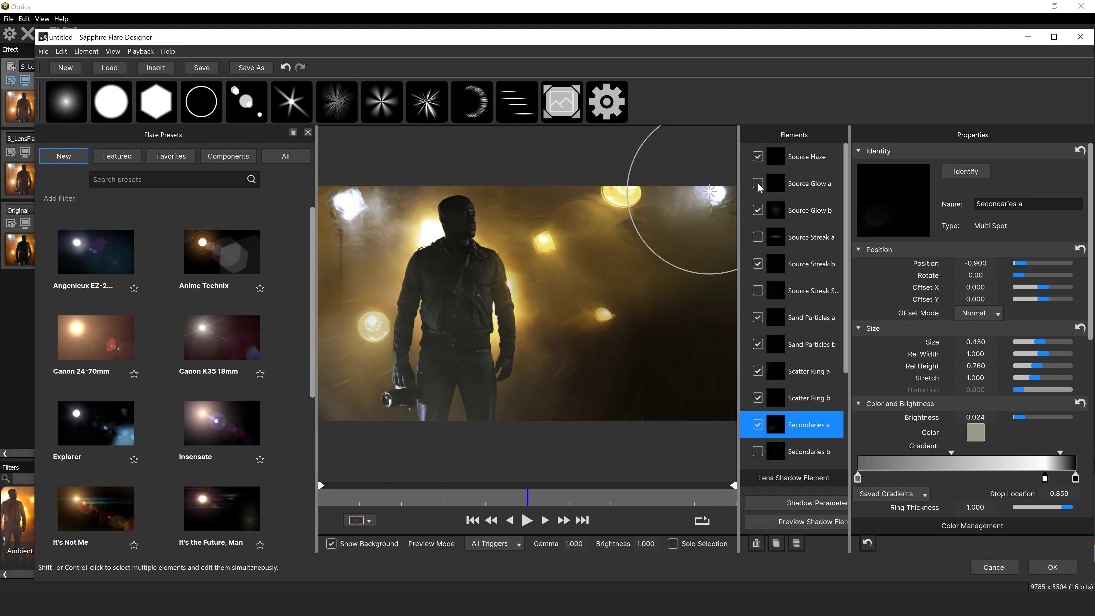
pyautogui.click(757, 210)
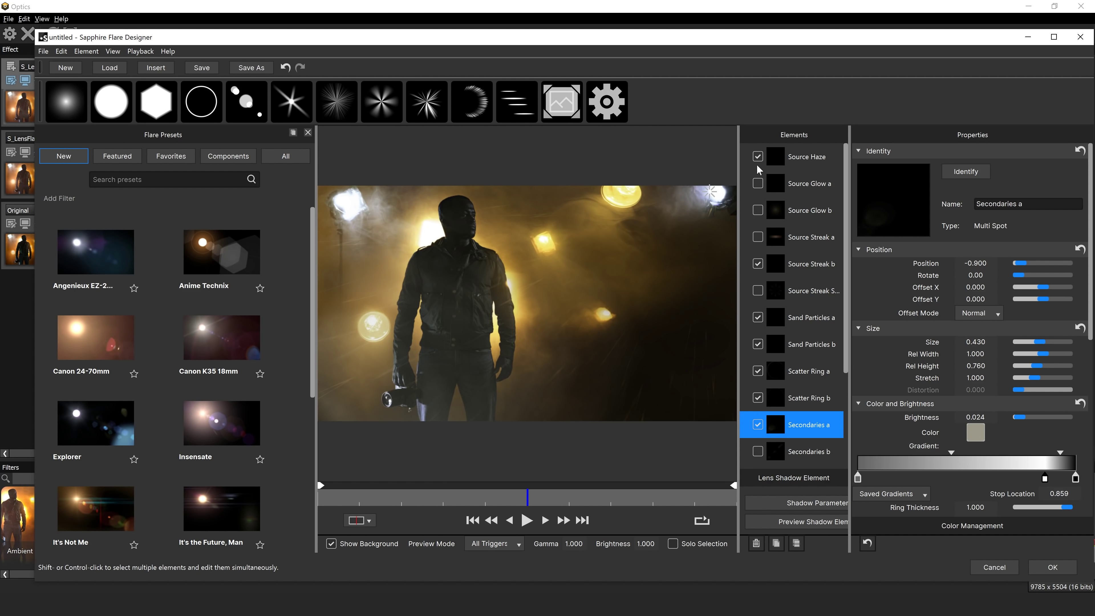
pyautogui.scroll(-2, 803, 297)
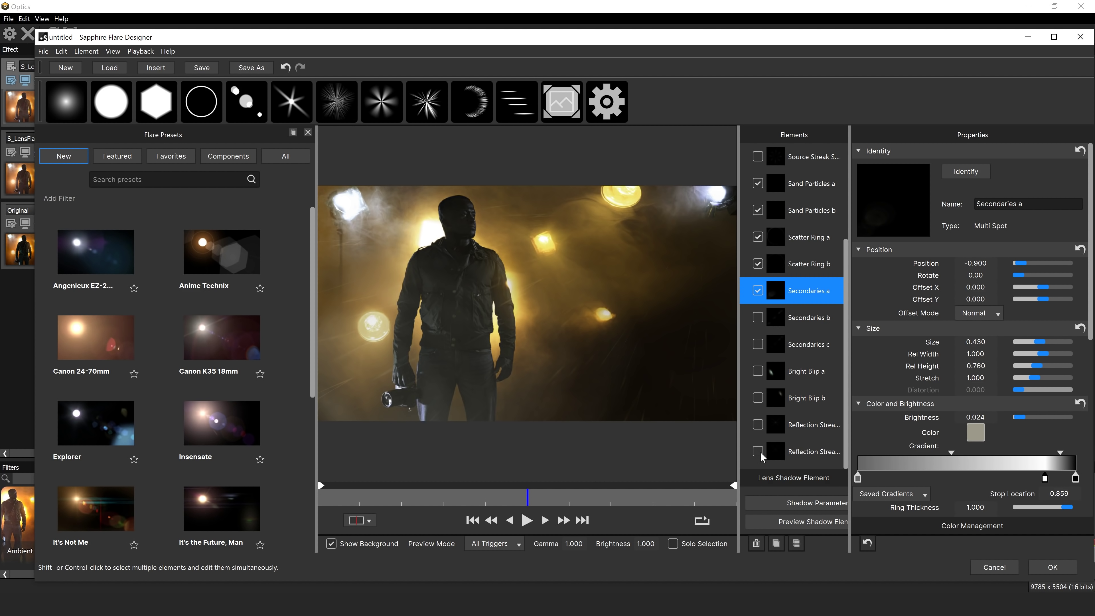
# Step: Toggle the Secondaries a element off and on to compare, and increase its size and lower its brightness
pyautogui.click(758, 291)
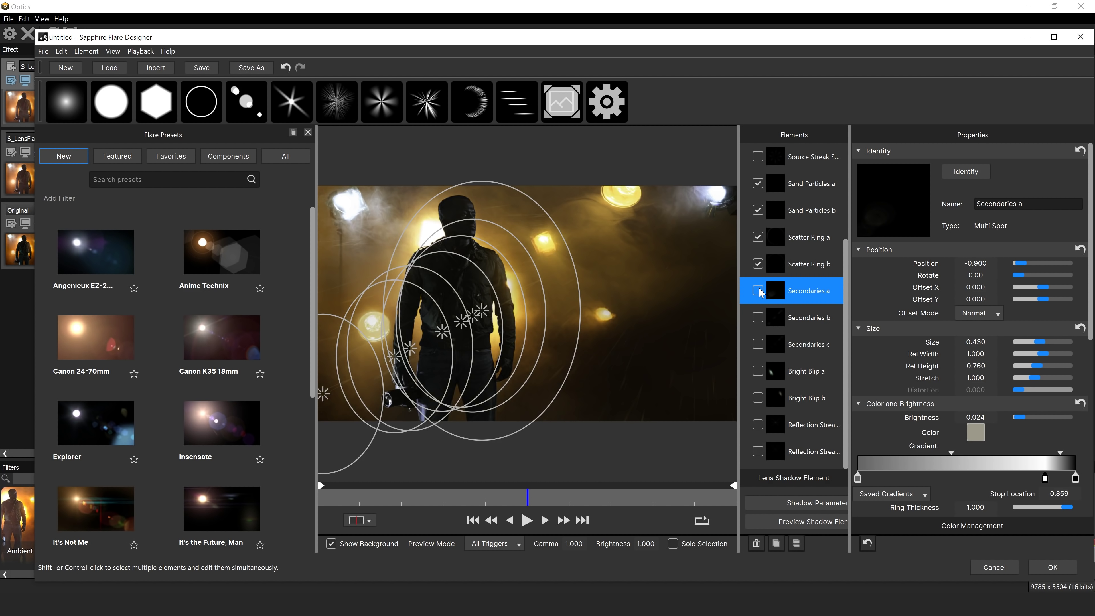
pyautogui.click(759, 291)
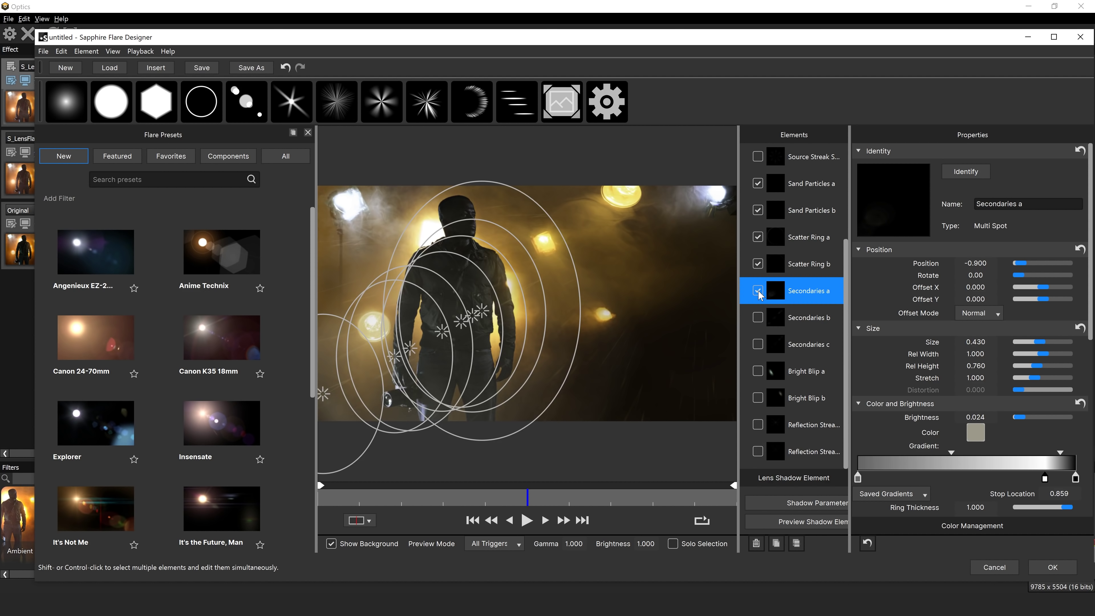
pyautogui.moveTo(1043, 344); pyautogui.dragTo(1052, 343)
pyautogui.moveTo(1025, 418); pyautogui.dragTo(1021, 418)
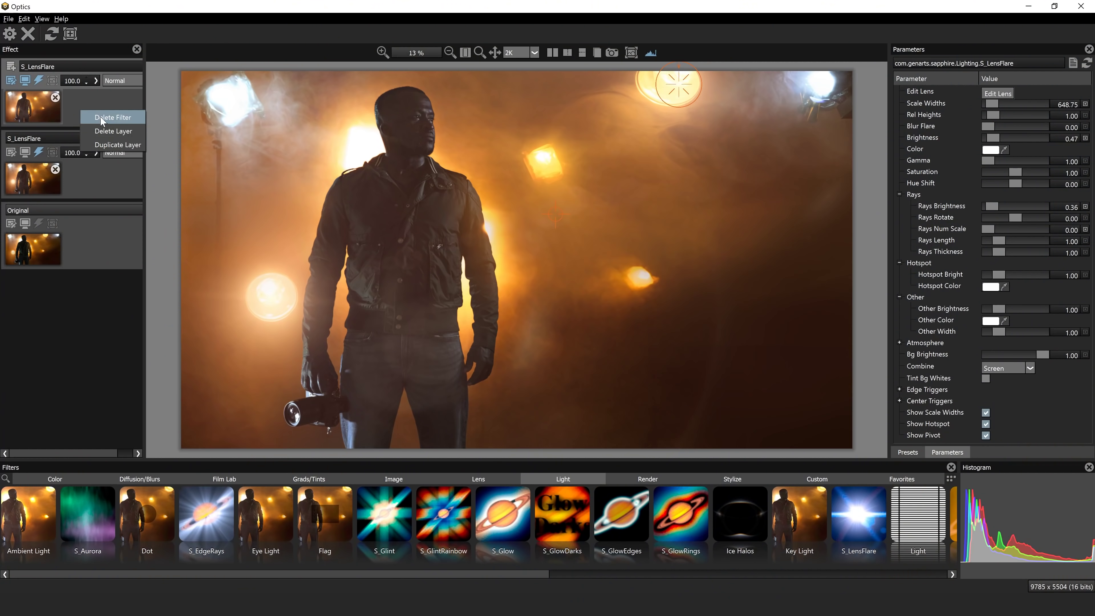
# Step: Duplicate the top flare layer, center the copy on the photo's upper-right lamp and set Other Brightness to 0
pyautogui.click(108, 142)
pyautogui.moveTo(679, 84); pyautogui.dragTo(822, 91)
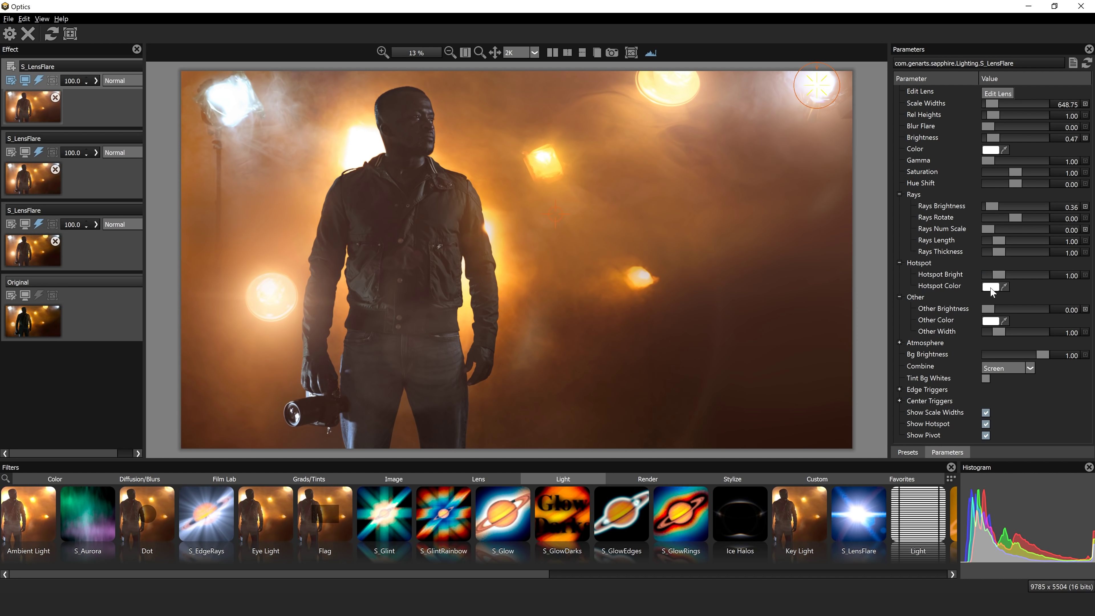
# Step: Tint the third flare blue with Hotspot Color #0f0fff and Other Color #0055ff
pyautogui.click(989, 287)
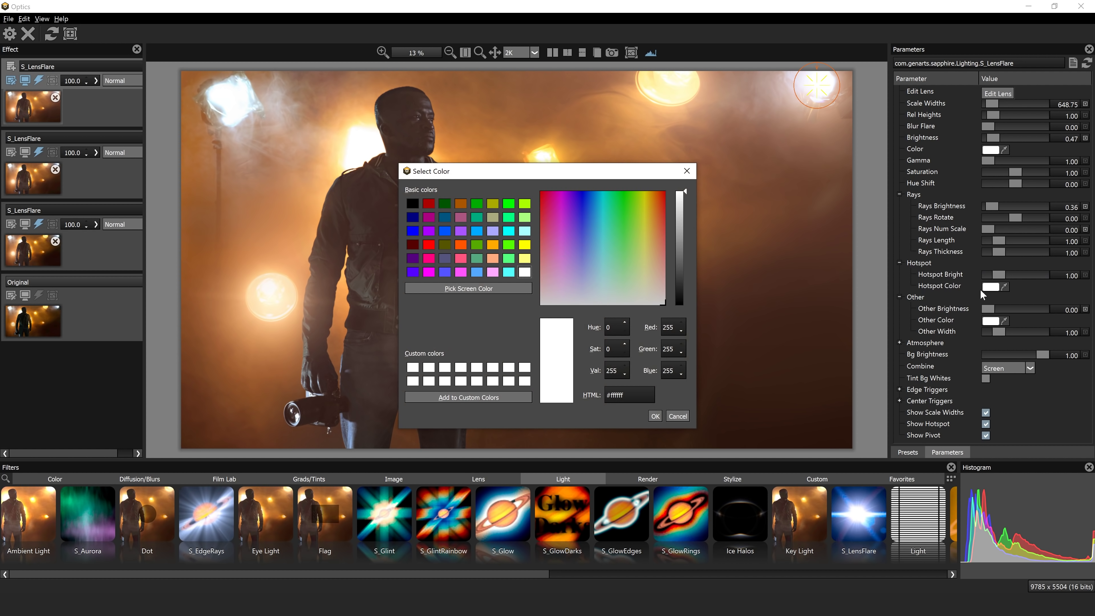
pyautogui.moveTo(581, 212); pyautogui.dragTo(581, 197)
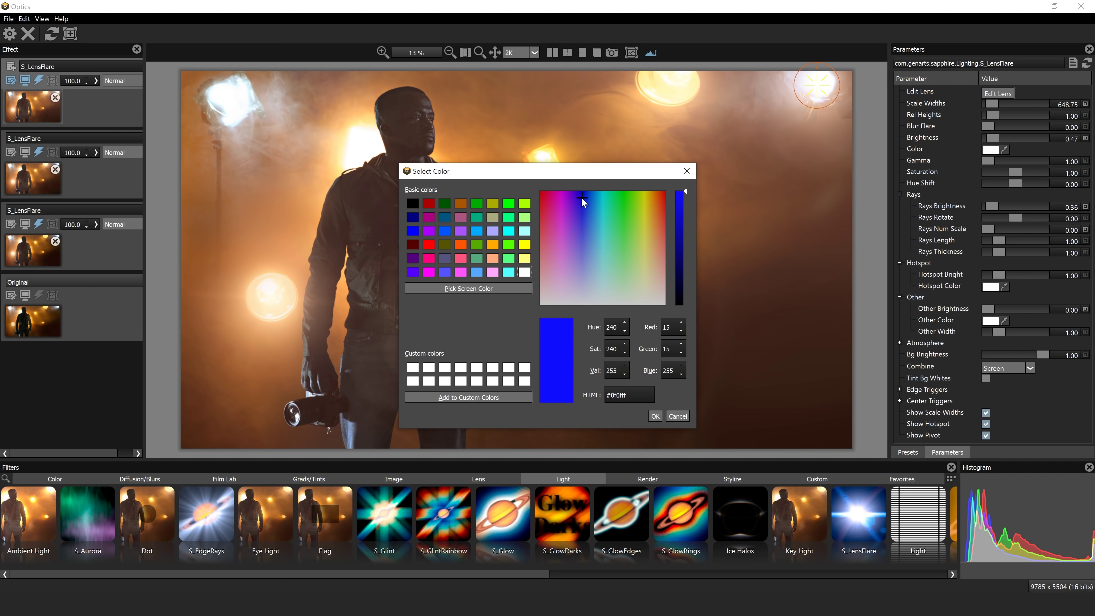
pyautogui.click(655, 416)
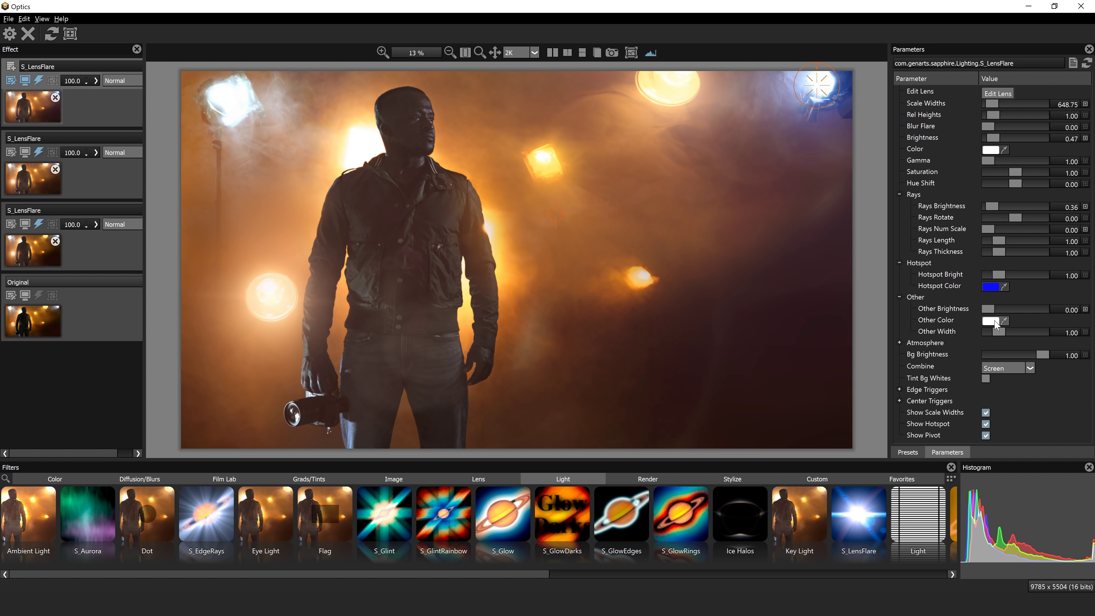
pyautogui.click(990, 320)
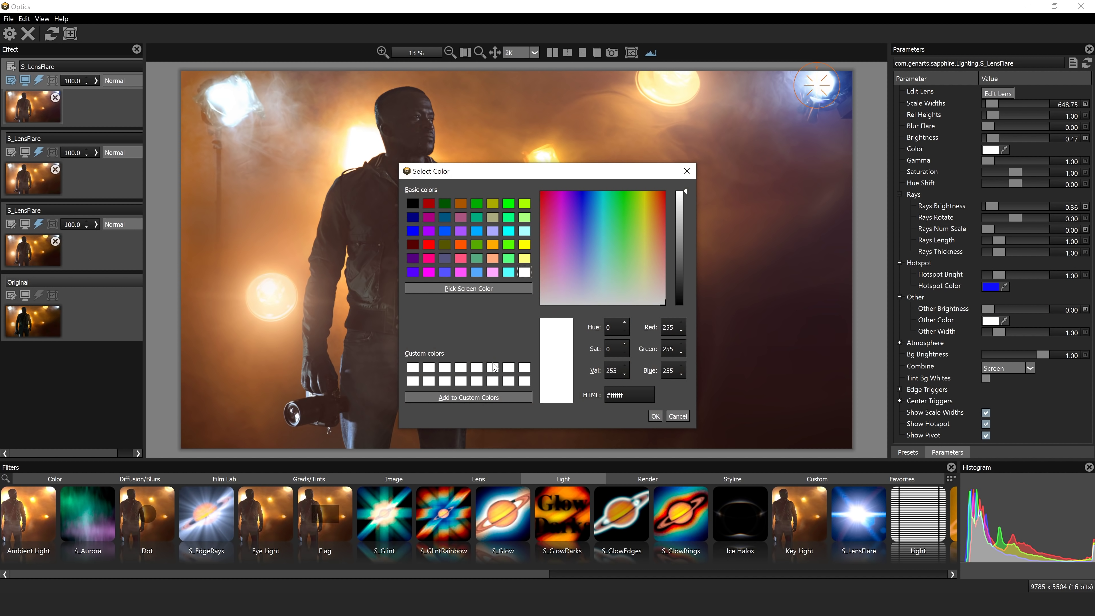
pyautogui.click(449, 229)
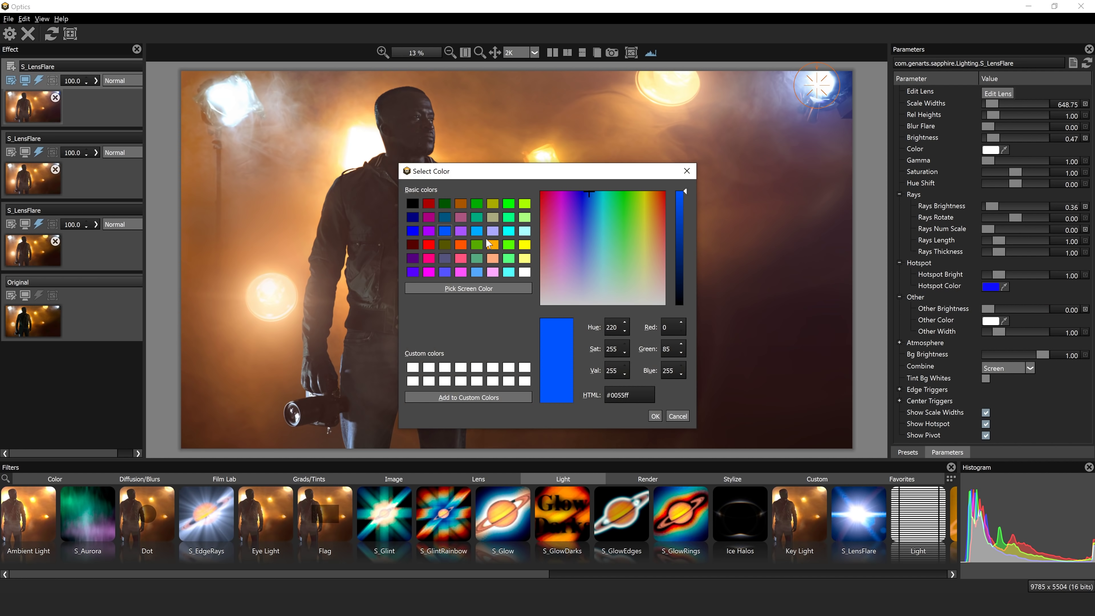
pyautogui.click(654, 416)
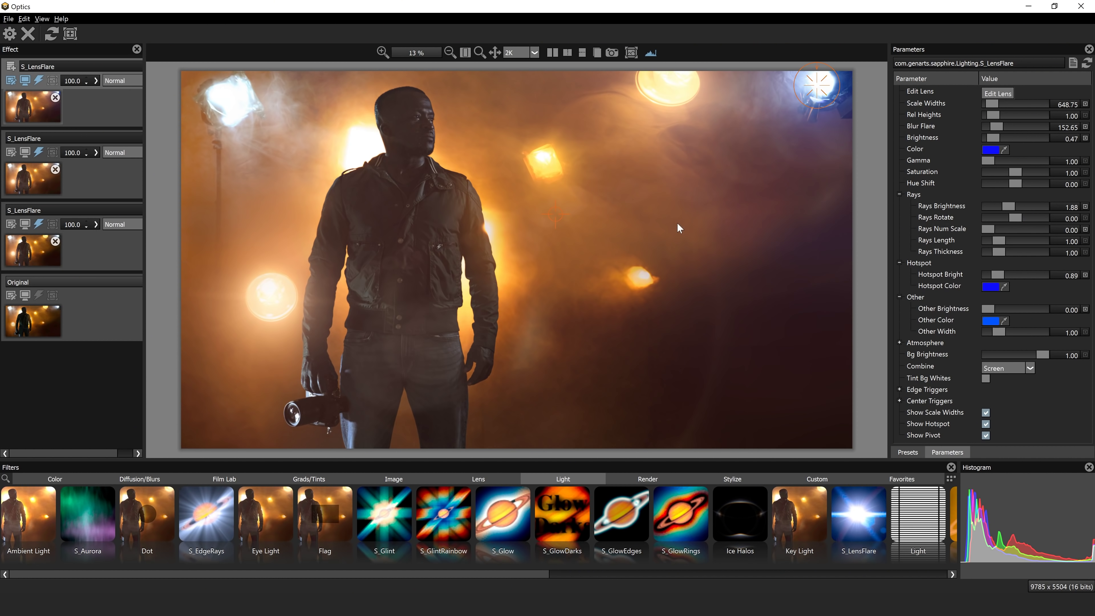
# Step: Isolate the blue flare with the Flare Only combine mode and set Other Brightness to 4.38 and Other Width to 3.02
pyautogui.click(1020, 367)
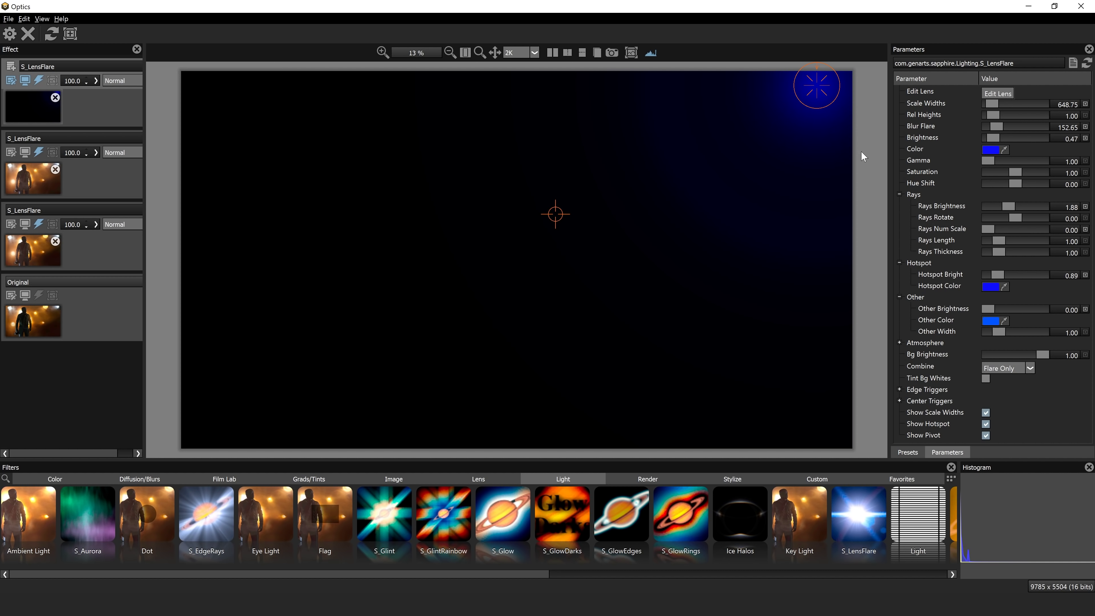
pyautogui.moveTo(988, 309); pyautogui.dragTo(1024, 331)
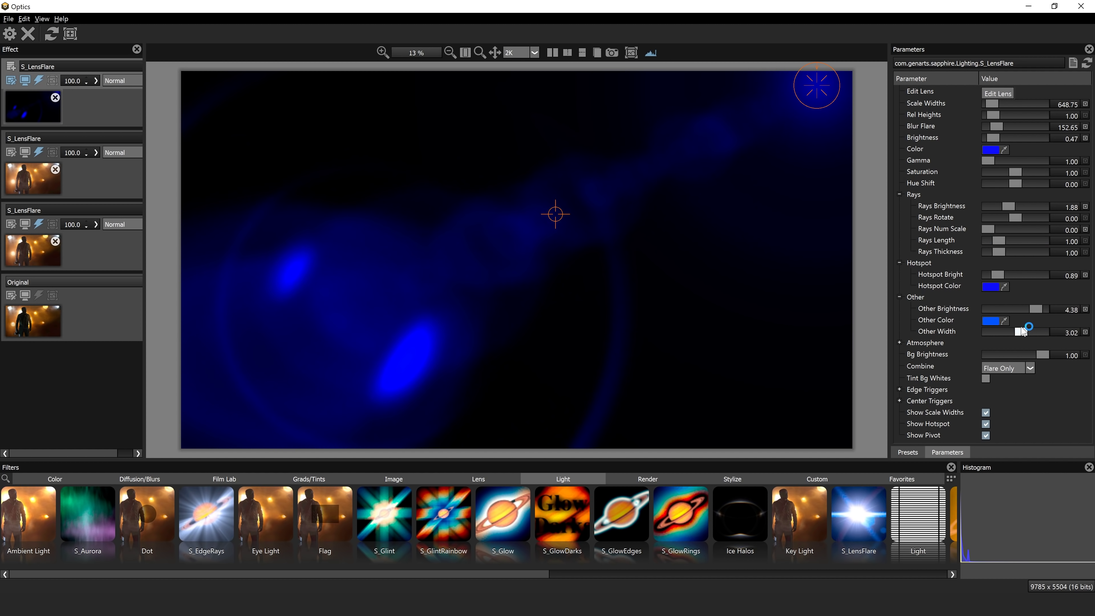
# Step: Switch the Combine mode between Screen and Flare Only to compare the isolated flare with the composite, ending on the composite
pyautogui.click(1013, 369)
pyautogui.click(1012, 380)
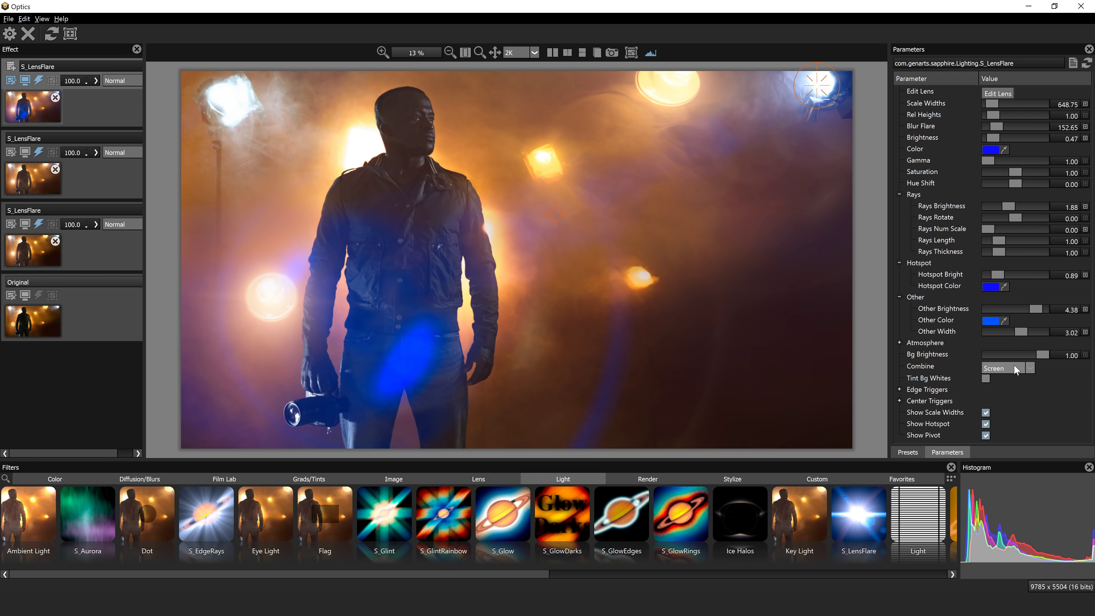
pyautogui.click(1014, 367)
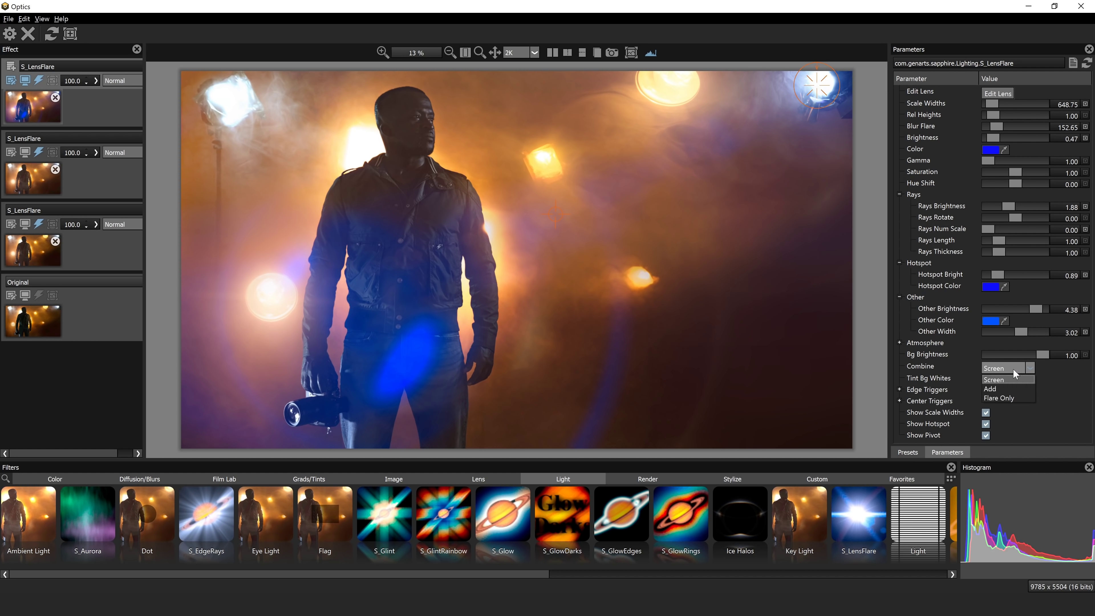
pyautogui.click(1009, 397)
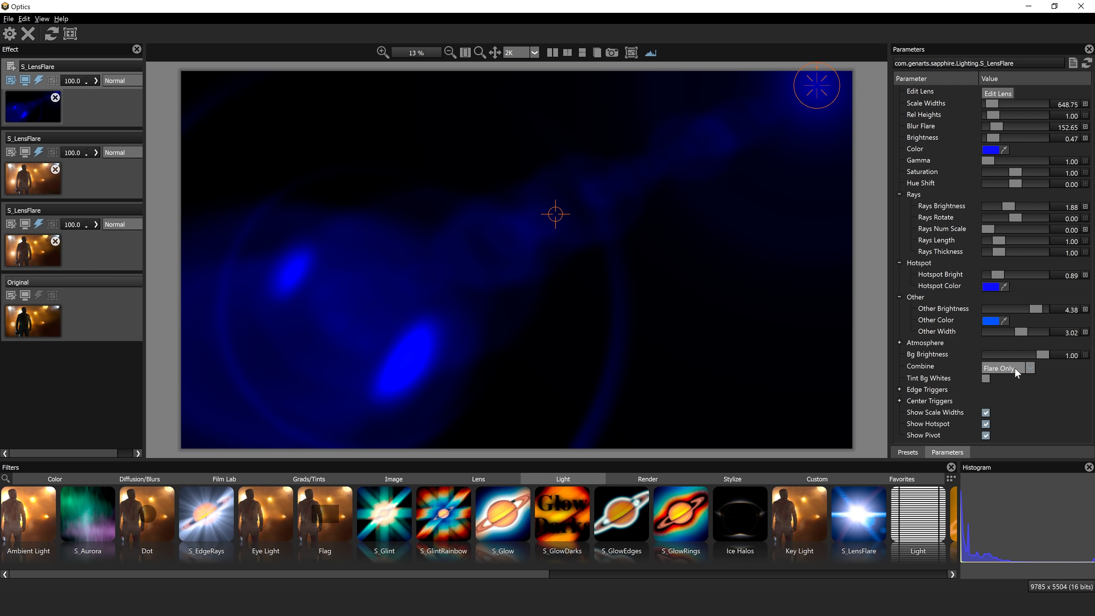
pyautogui.click(1014, 367)
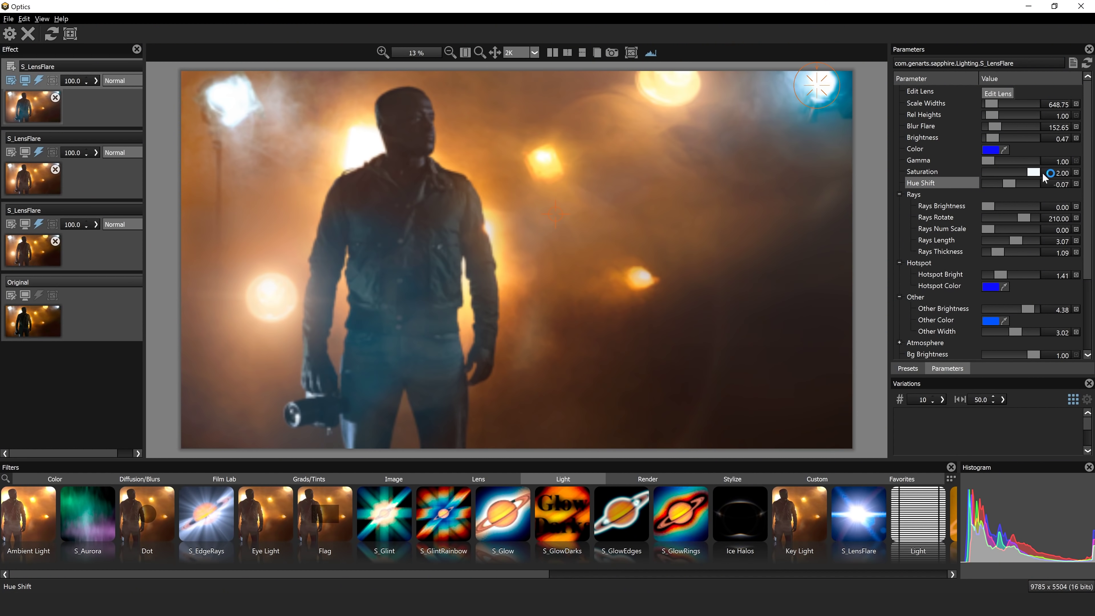
# Step: Set the blue flare's Saturation to 0.45 and Hue Shift to -0.05
pyautogui.moveTo(1044, 175); pyautogui.dragTo(1000, 174)
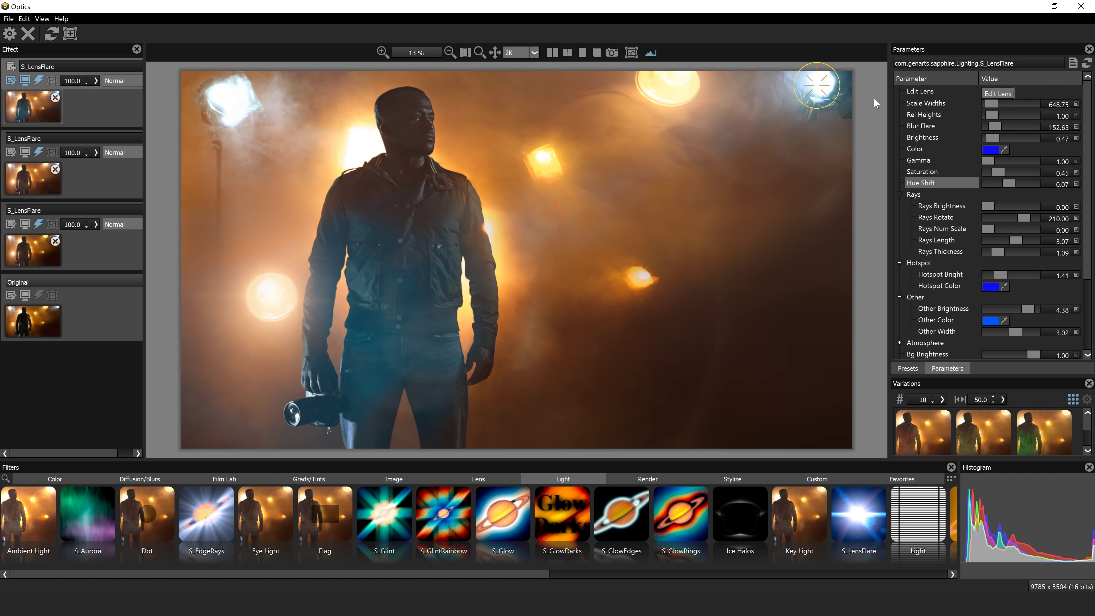
pyautogui.moveTo(1012, 187); pyautogui.dragTo(1010, 185)
# Step: Lower the top lens flare layer's opacity to 37.3
pyautogui.click(96, 82)
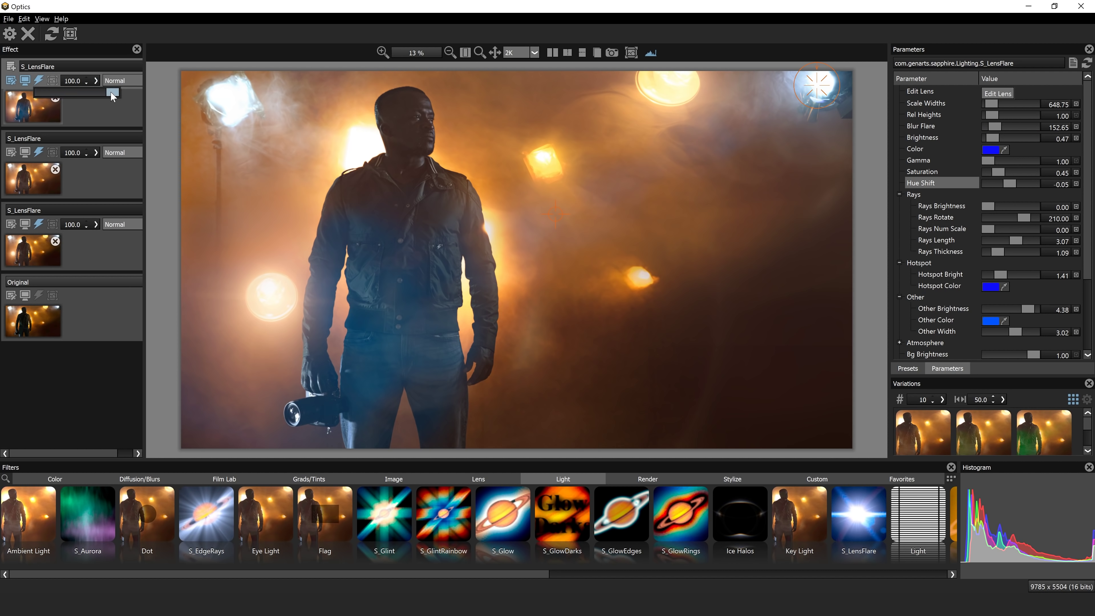
pyautogui.moveTo(80, 97); pyautogui.dragTo(67, 94)
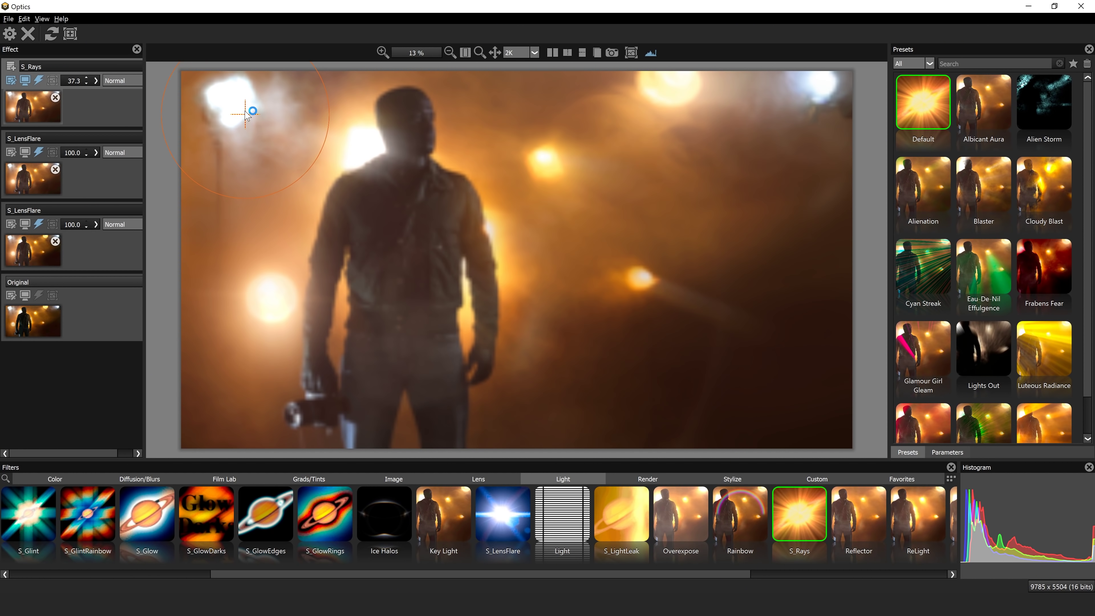
# Step: Place the S_Rays center just below and beside the photo's upper-left lamp and set Shimmer Amp to 5.00
pyautogui.moveTo(247, 115)
pyautogui.mouseDown()
pyautogui.moveTo(281, 129)
pyautogui.moveTo(341, 190)
pyautogui.moveTo(454, 110)
pyautogui.moveTo(570, 138)
pyautogui.moveTo(580, 198)
pyautogui.moveTo(526, 252)
pyautogui.moveTo(311, 196)
pyautogui.moveTo(235, 135)
pyautogui.moveTo(572, 103)
pyautogui.moveTo(707, 115)
pyautogui.moveTo(664, 161)
pyautogui.moveTo(374, 227)
pyautogui.moveTo(215, 140)
pyautogui.moveTo(658, 186)
pyautogui.moveTo(687, 127)
pyautogui.moveTo(610, 107)
pyautogui.moveTo(646, 132)
pyautogui.moveTo(323, 166)
pyautogui.moveTo(227, 155)
pyautogui.moveTo(232, 195)
pyautogui.moveTo(227, 103)
pyautogui.moveTo(261, 125)
pyautogui.mouseUp()
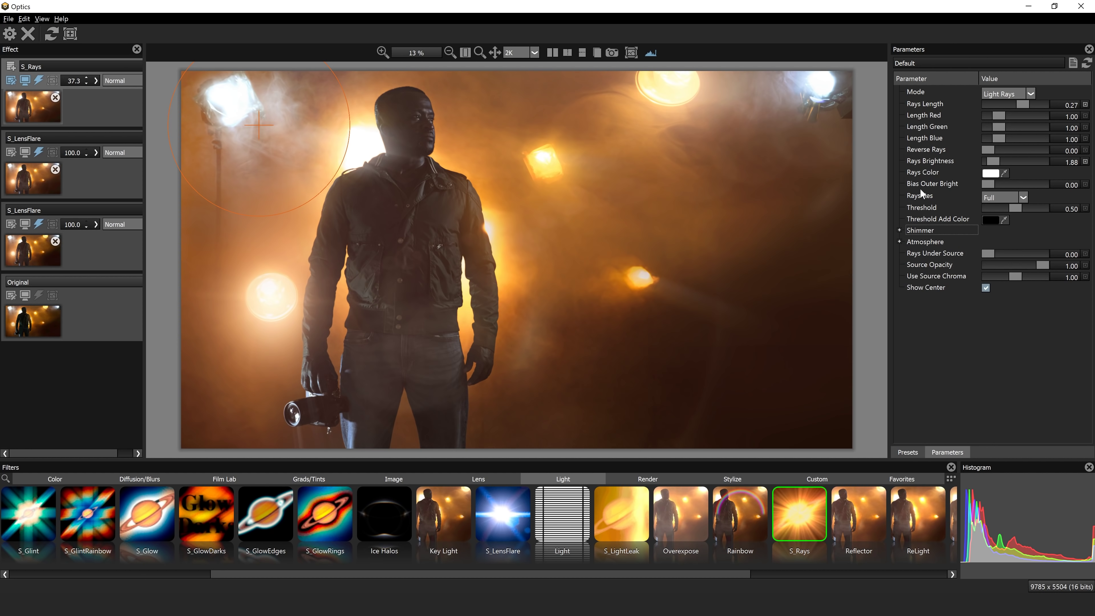
pyautogui.click(899, 229)
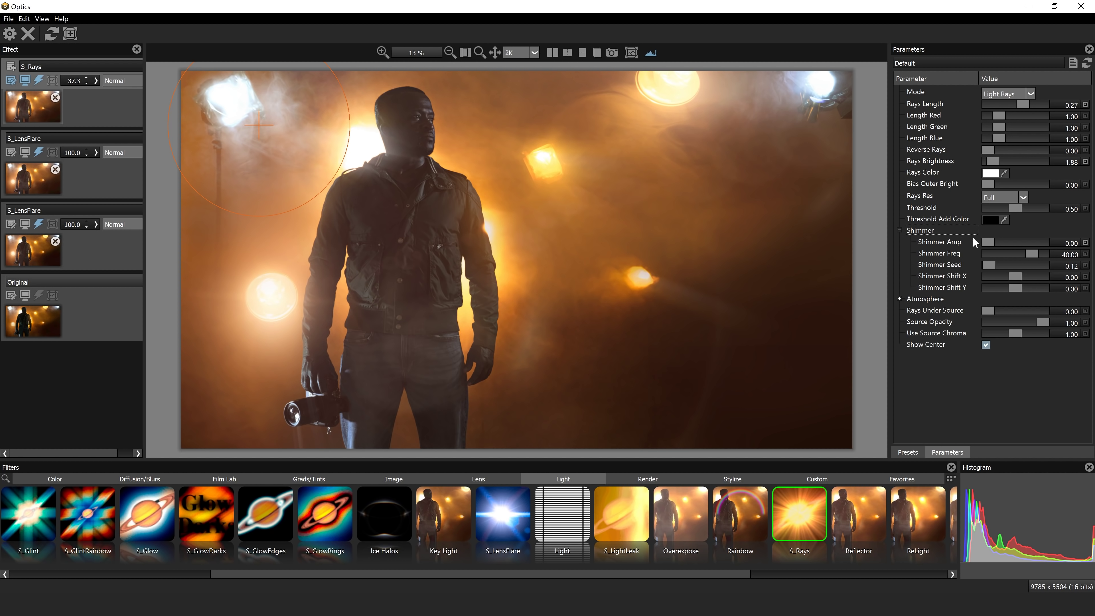
pyautogui.moveTo(1002, 243); pyautogui.dragTo(1048, 245)
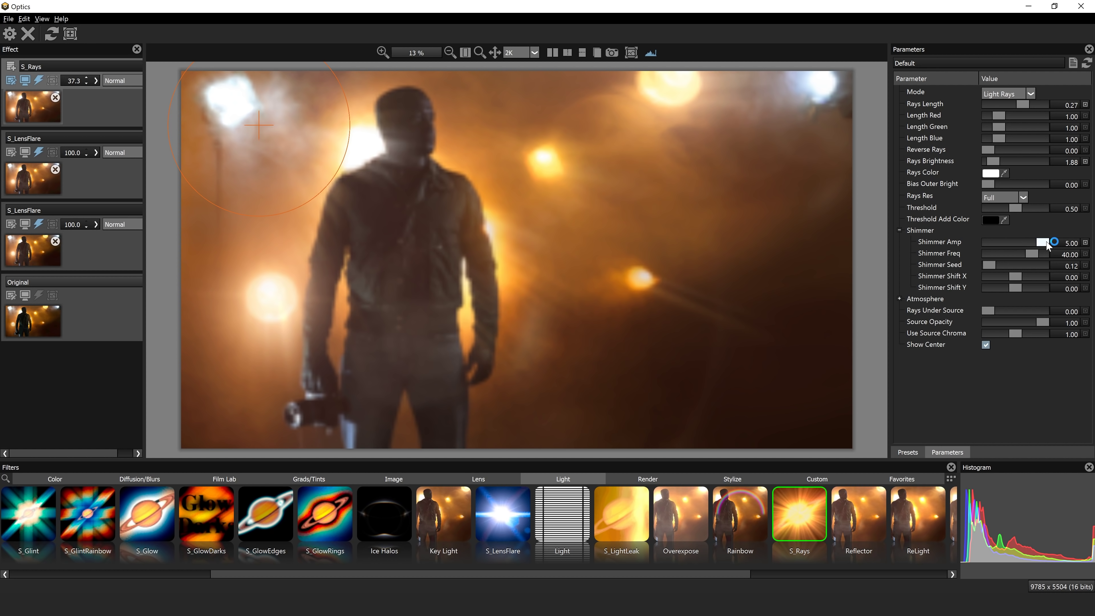
# Step: Reduce the Shimmer Amp of the S_Rays light rays to 0.47
pyautogui.moveTo(1048, 245); pyautogui.dragTo(993, 245)
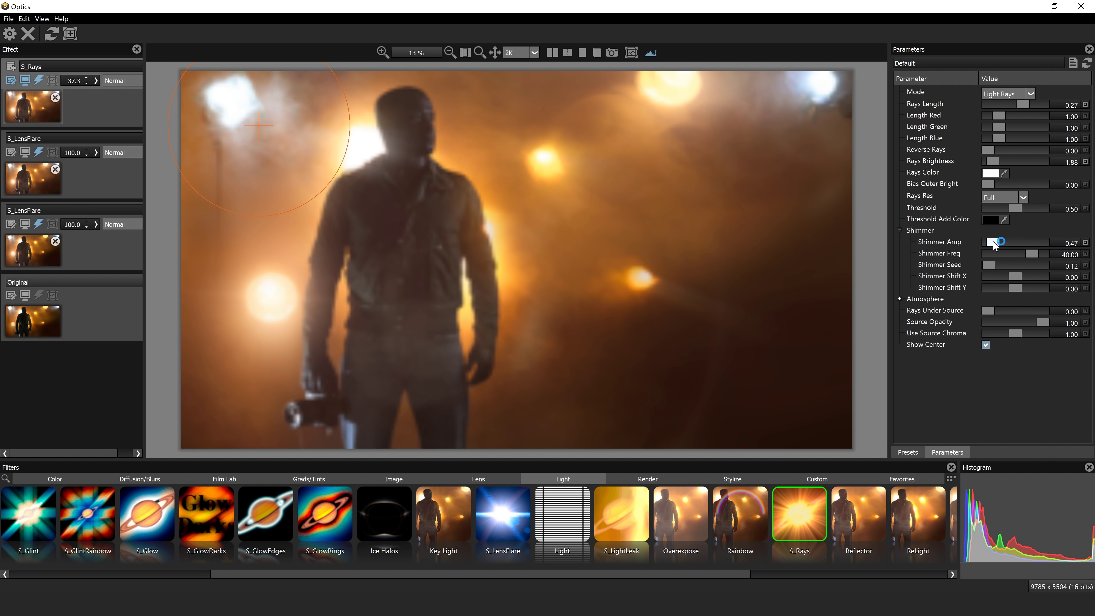
pyautogui.click(900, 230)
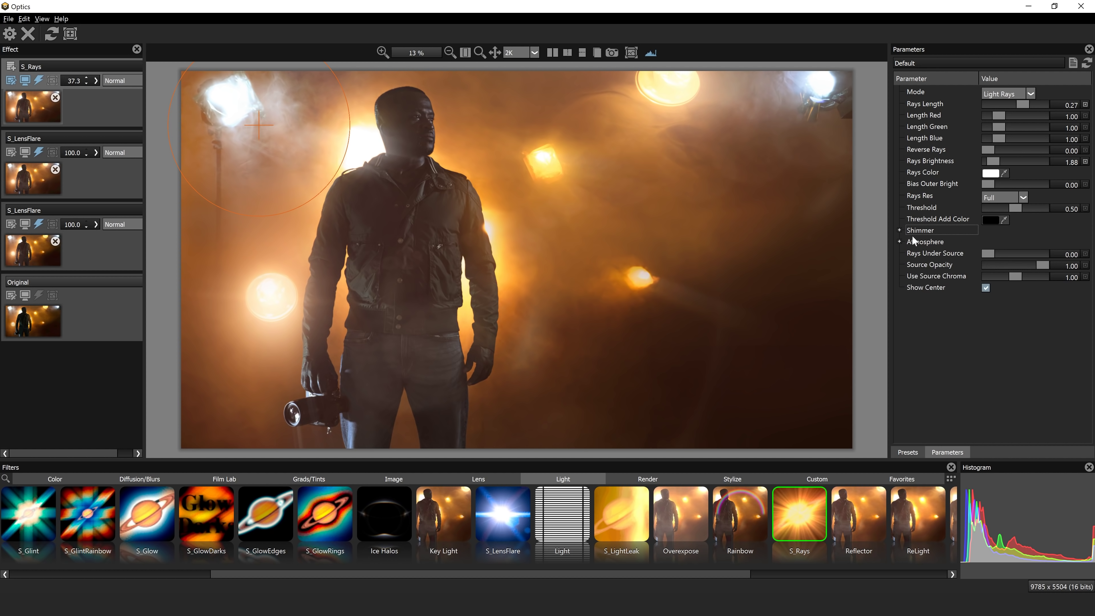
# Step: Try the rays' Atmosphere Amp at its extremes of 5.00 and 0.00, and settle on 3.18
pyautogui.click(900, 241)
pyautogui.moveTo(992, 253); pyautogui.dragTo(1054, 253)
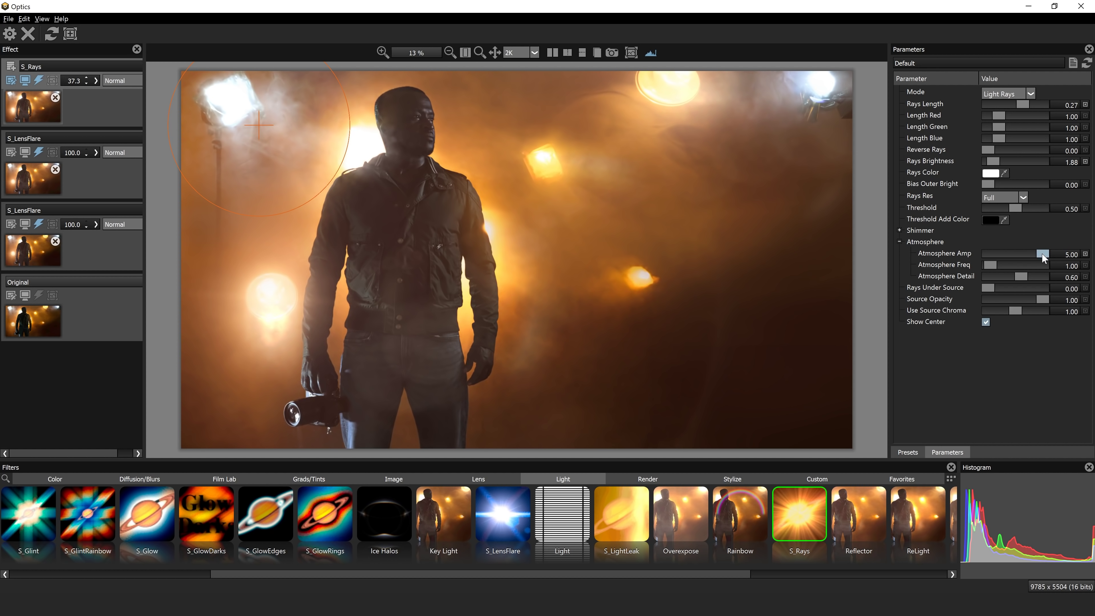
pyautogui.moveTo(1043, 253); pyautogui.dragTo(961, 249)
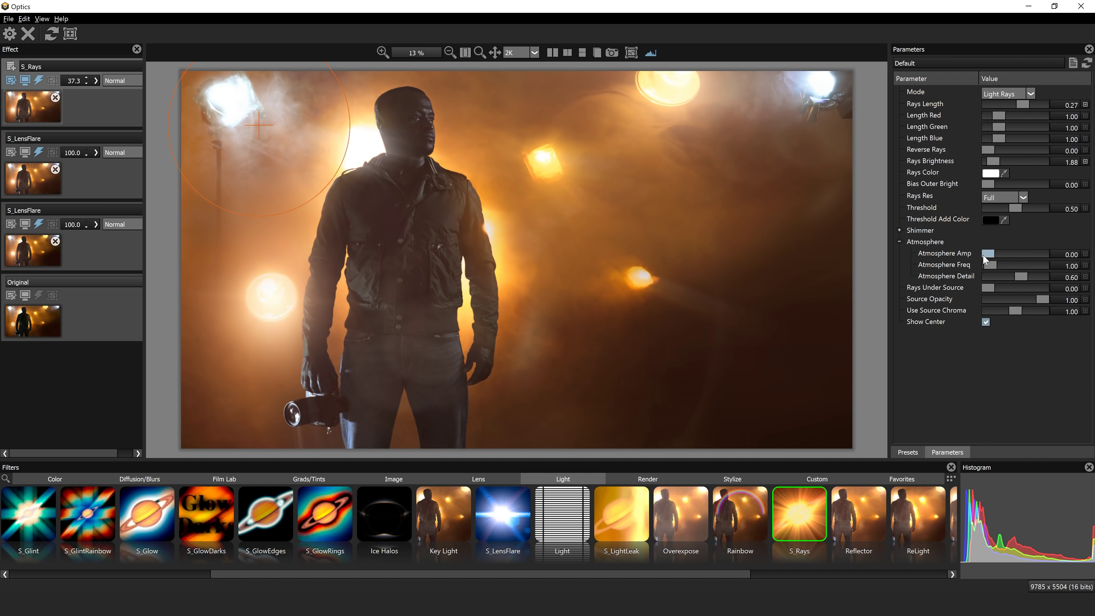
pyautogui.moveTo(1008, 254); pyautogui.dragTo(1026, 254)
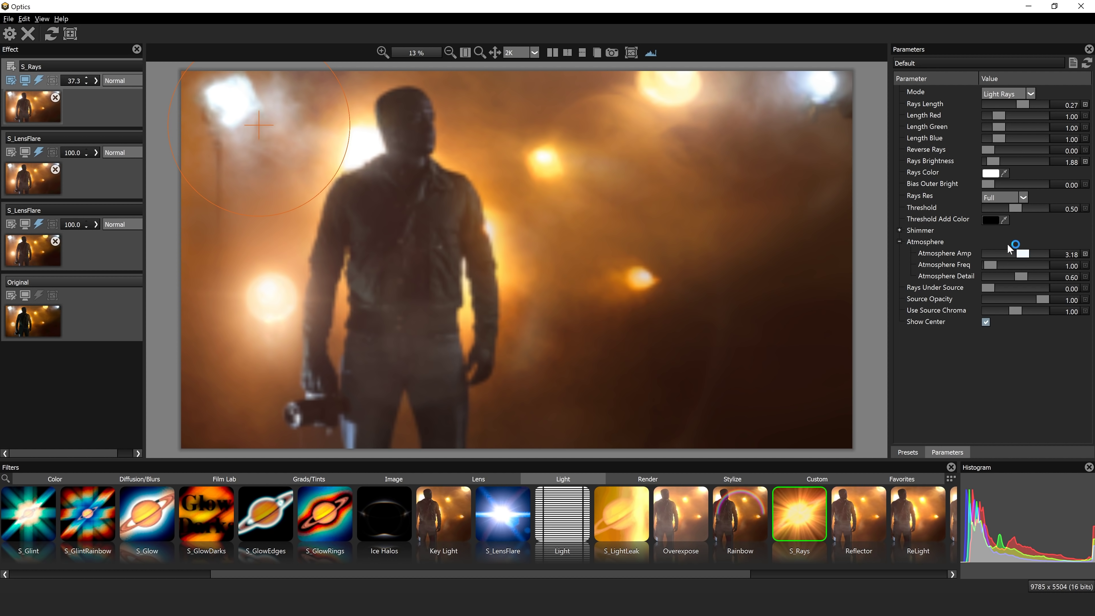
# Step: Open the Rays Color of the S_Rays layer for editing
pyautogui.click(990, 173)
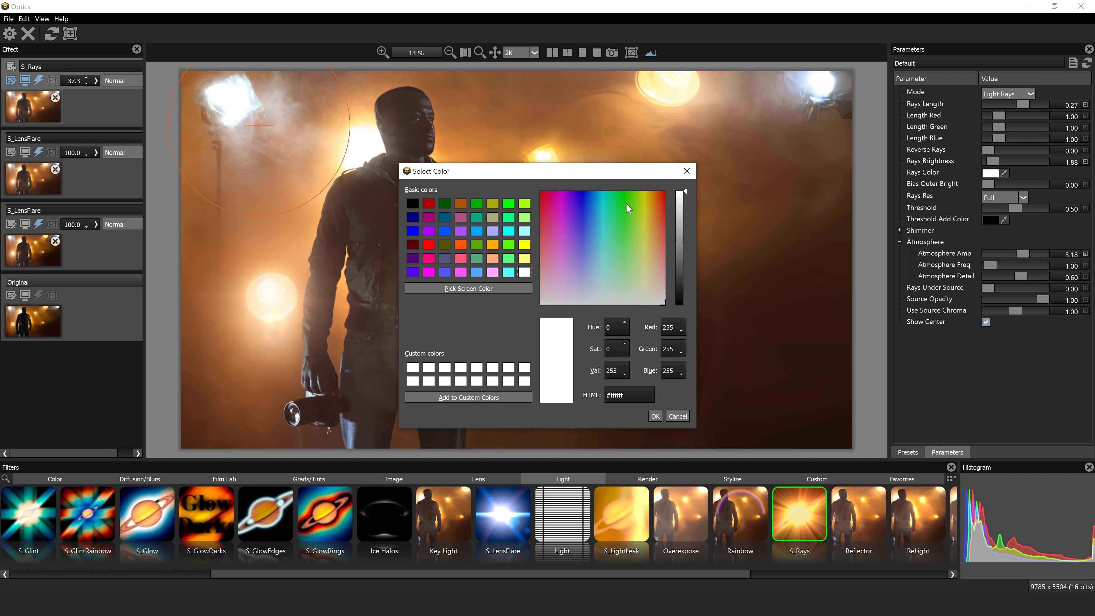